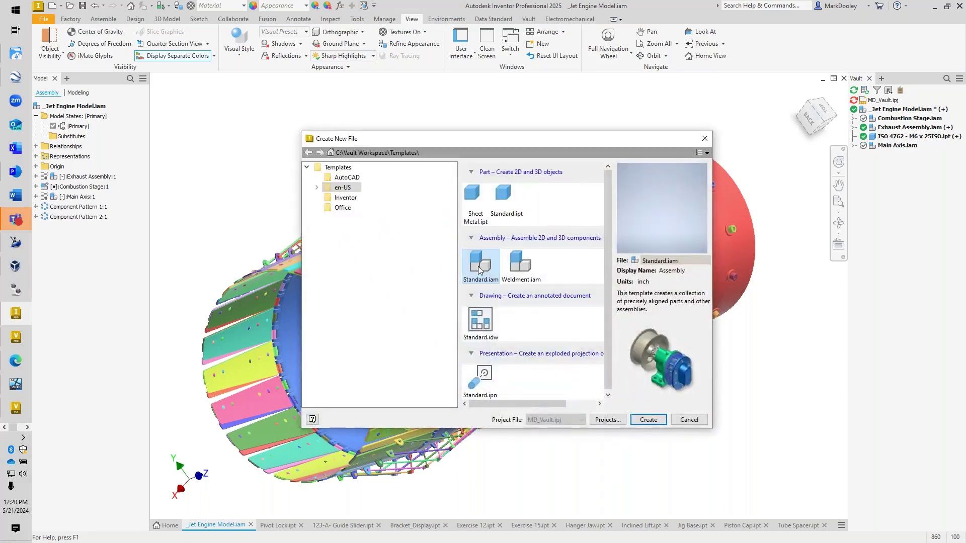
- Create a new Sheet Metal.ipt part and bring up the canvas marking menu
{"action": "double_click", "coordinate": [476, 198]}
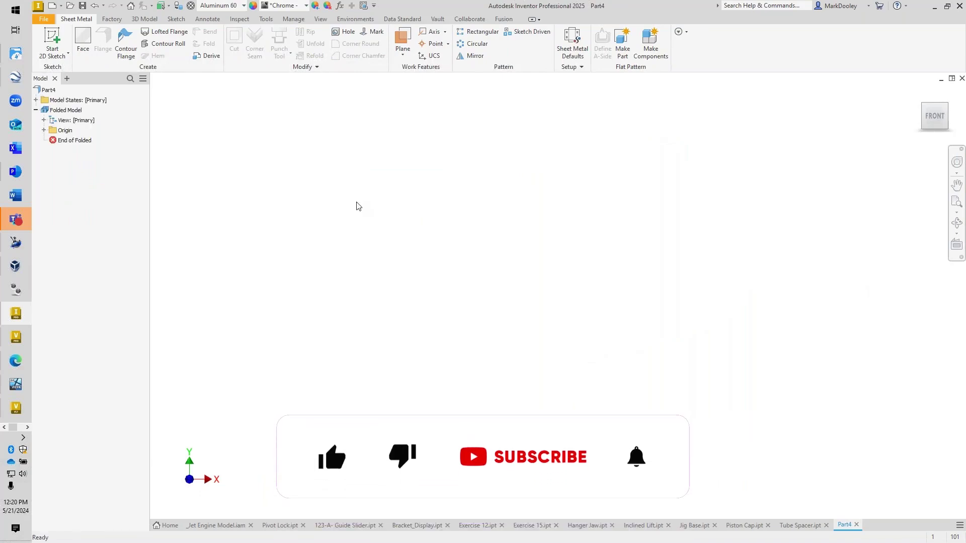
{"action": "right_click", "coordinate": [381, 184]}
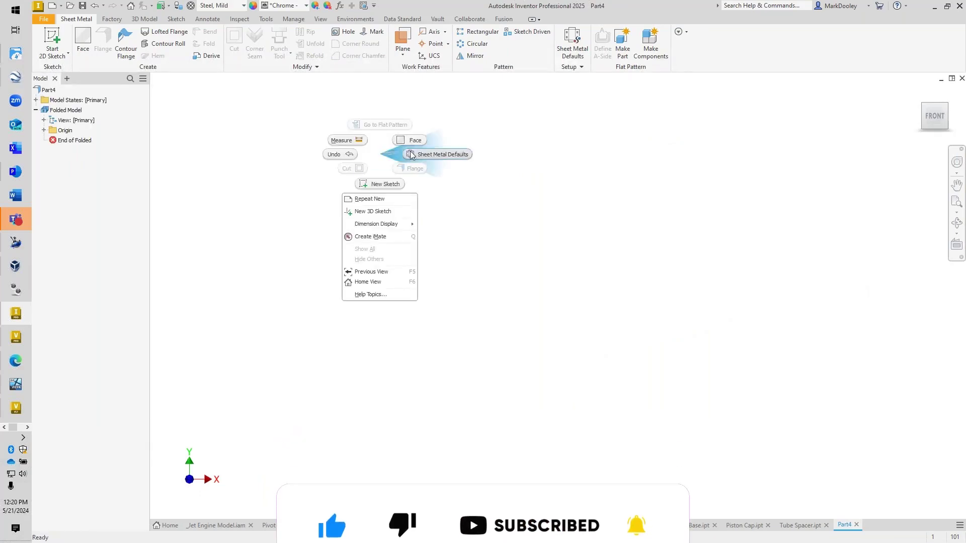
- Sketch a 6 by 8 inch two-point rectangle from the origin on the XY plane
{"action": "left_click", "coordinate": [385, 184]}
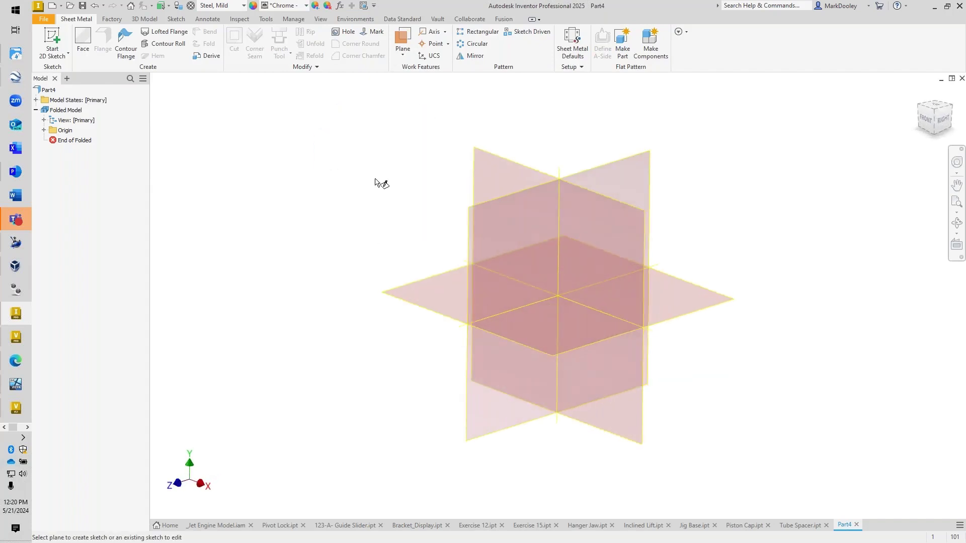
{"action": "left_click", "coordinate": [453, 165]}
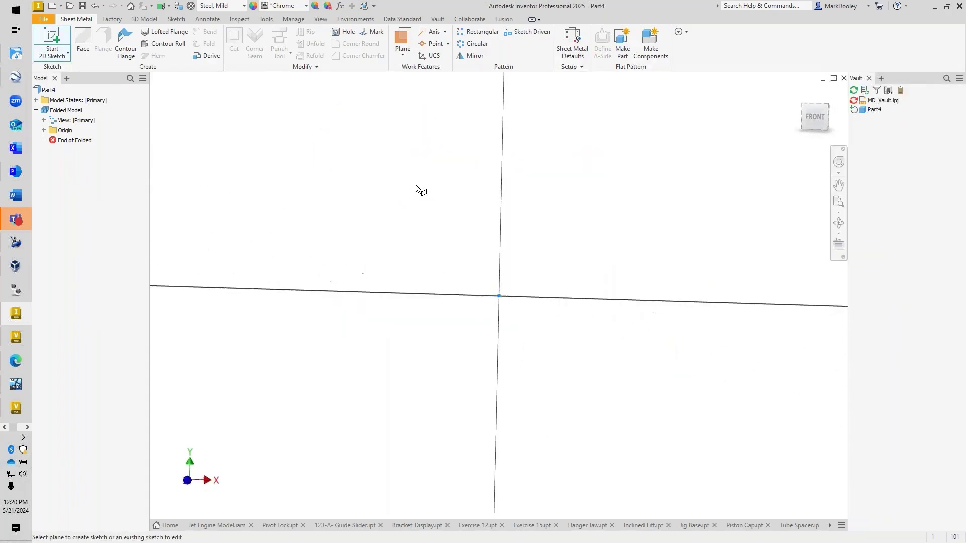
{"action": "right_click", "coordinate": [404, 268]}
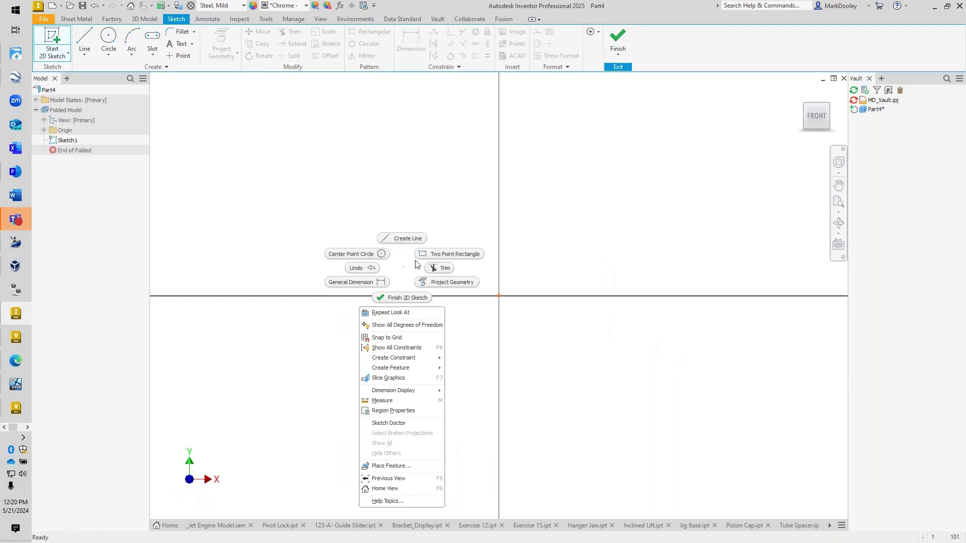
{"action": "left_click", "coordinate": [450, 254]}
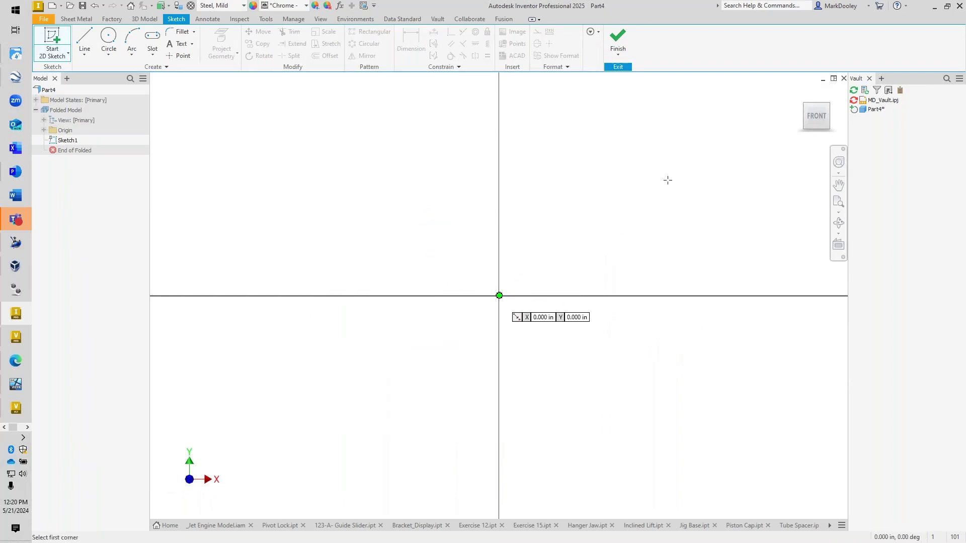
{"action": "key", "text": "Return"}
{"action": "type", "text": "6"}
{"action": "key", "text": "Tab"}
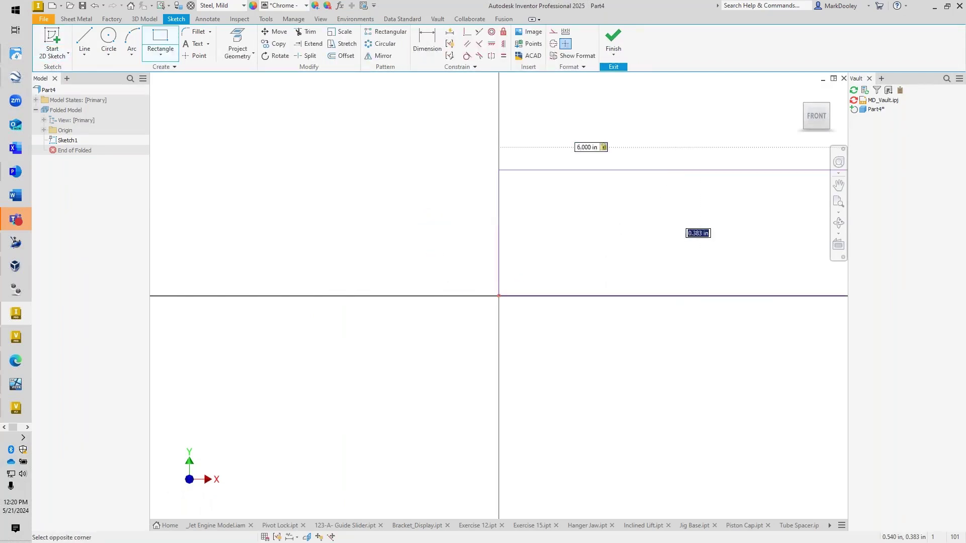
{"action": "type", "text": "4"}
{"action": "key", "text": "Return"}
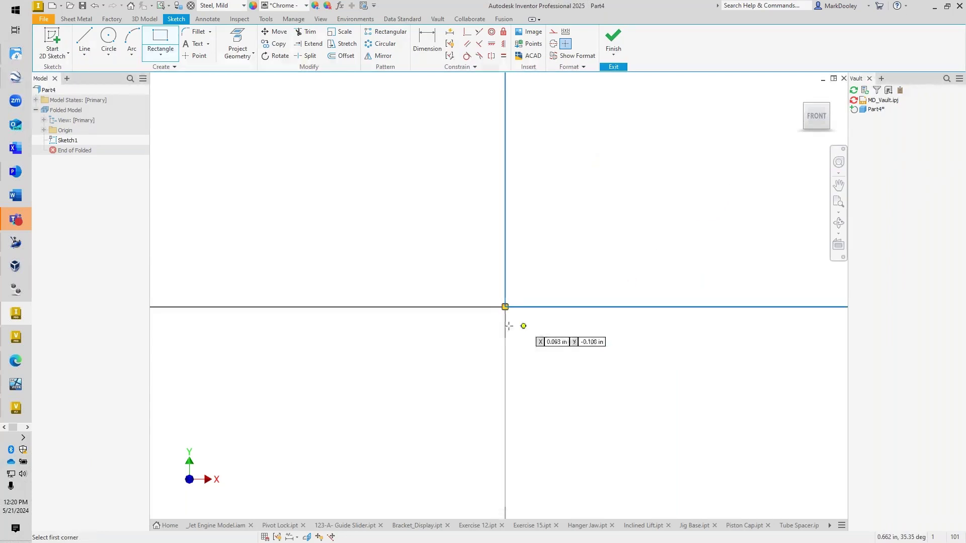
{"action": "right_click", "coordinate": [424, 337]}
- Finish the sketch and start a sheet metal Face from the rectangle profile
{"action": "left_click", "coordinate": [419, 379]}
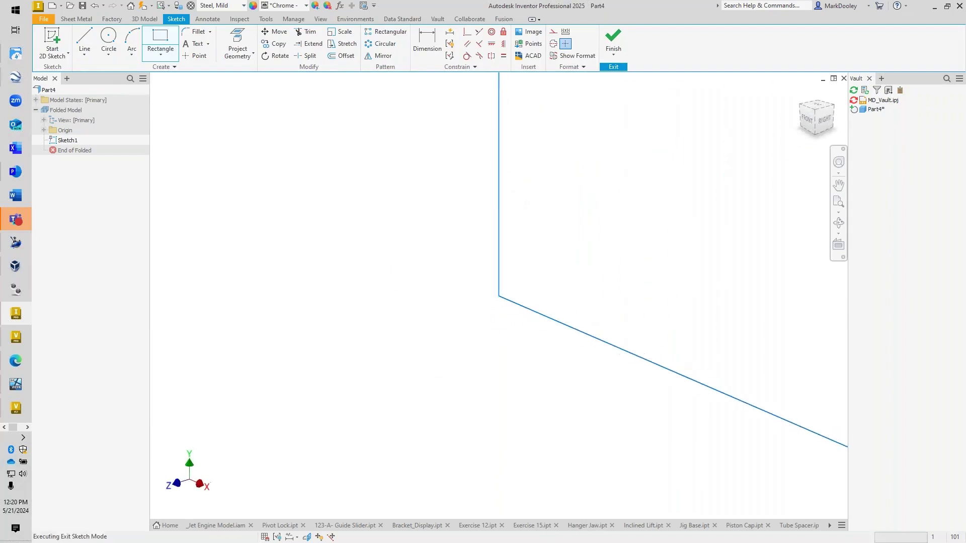
{"action": "right_click", "coordinate": [335, 281]}
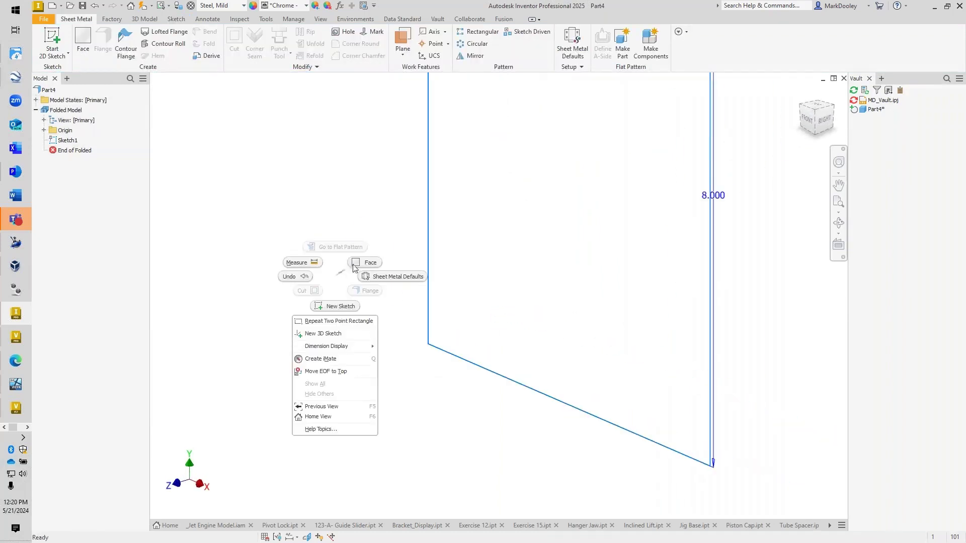
{"action": "left_click", "coordinate": [369, 264]}
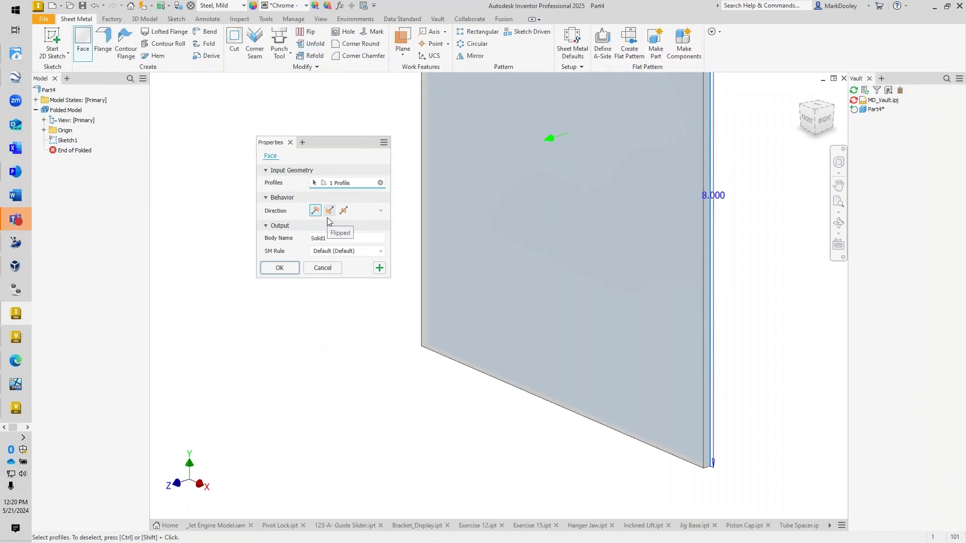
{"action": "left_click_drag", "start_coordinate": [283, 142], "coordinate": [88, 84]}
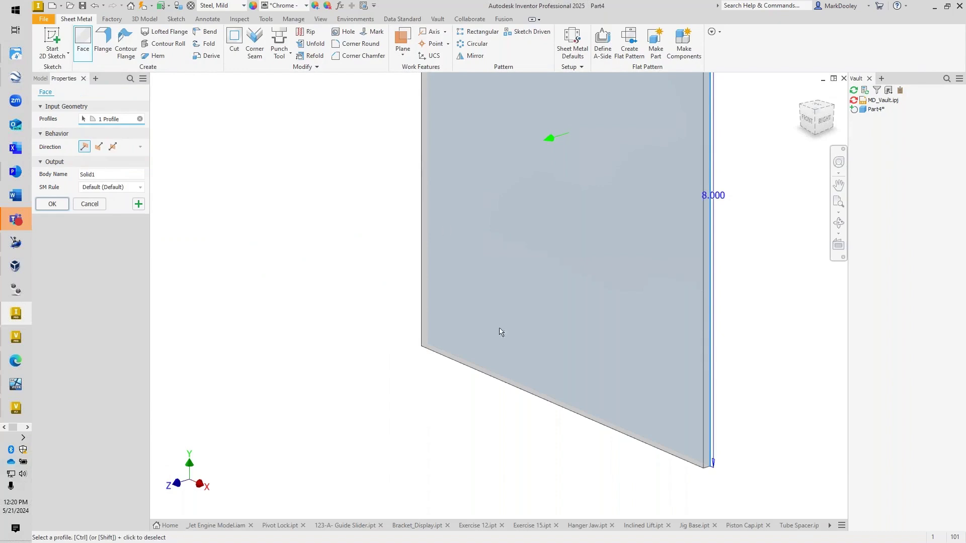
{"action": "scroll", "coordinate": [554, 413], "scroll_direction": "down", "scroll_amount": 3}
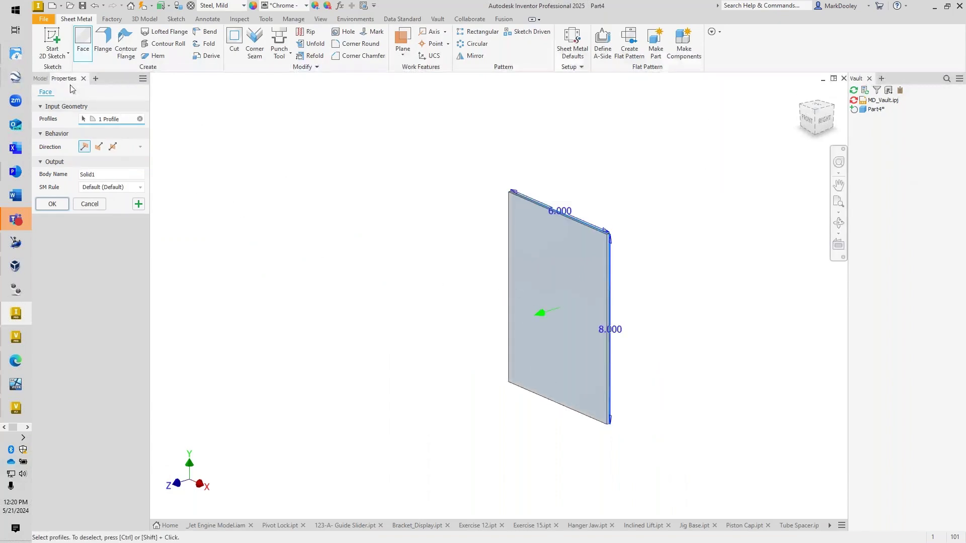
{"action": "left_click_drag", "start_coordinate": [64, 79], "coordinate": [285, 139]}
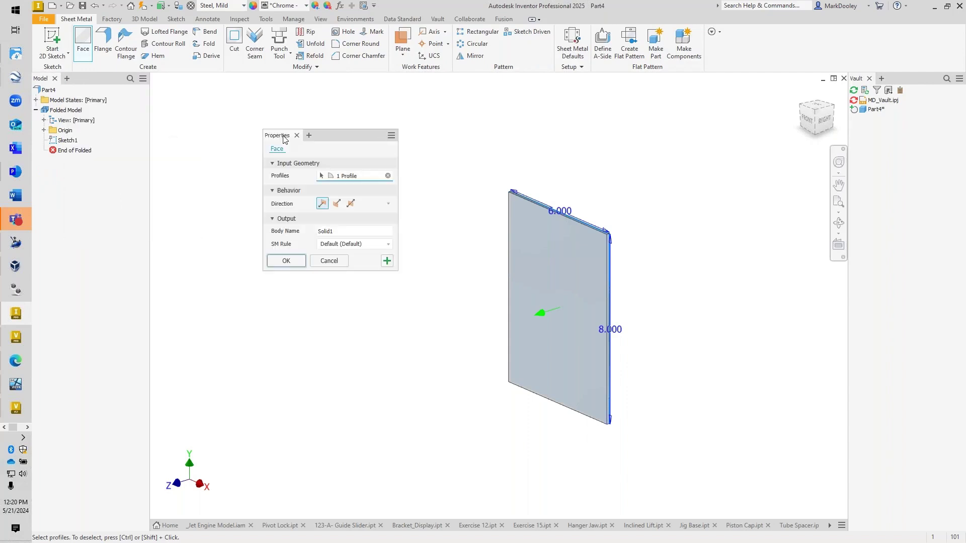
- Flip the face thickness direction, review the sheet metal rules, and create Face1
{"action": "left_click", "coordinate": [337, 204]}
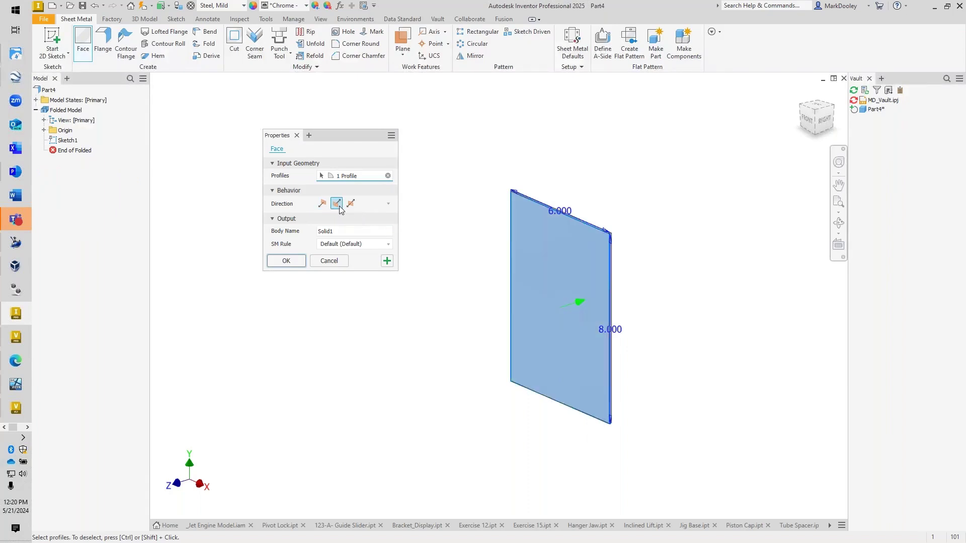
{"action": "left_click", "coordinate": [389, 244]}
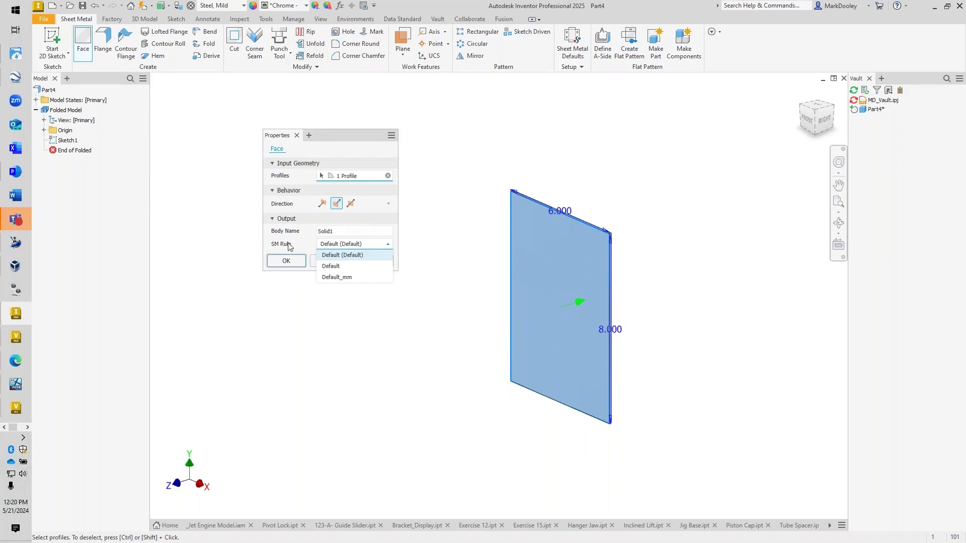
{"action": "left_click", "coordinate": [272, 222]}
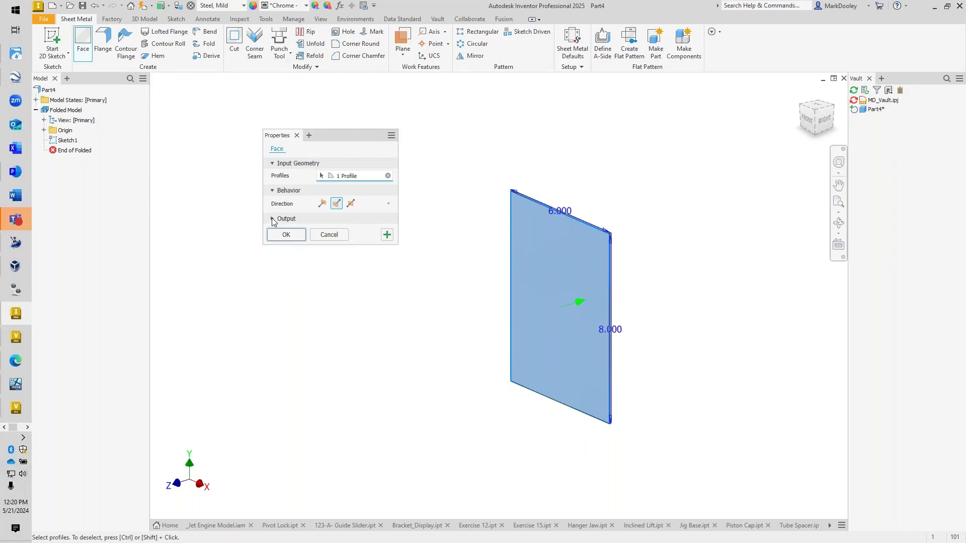
{"action": "left_click", "coordinate": [272, 217]}
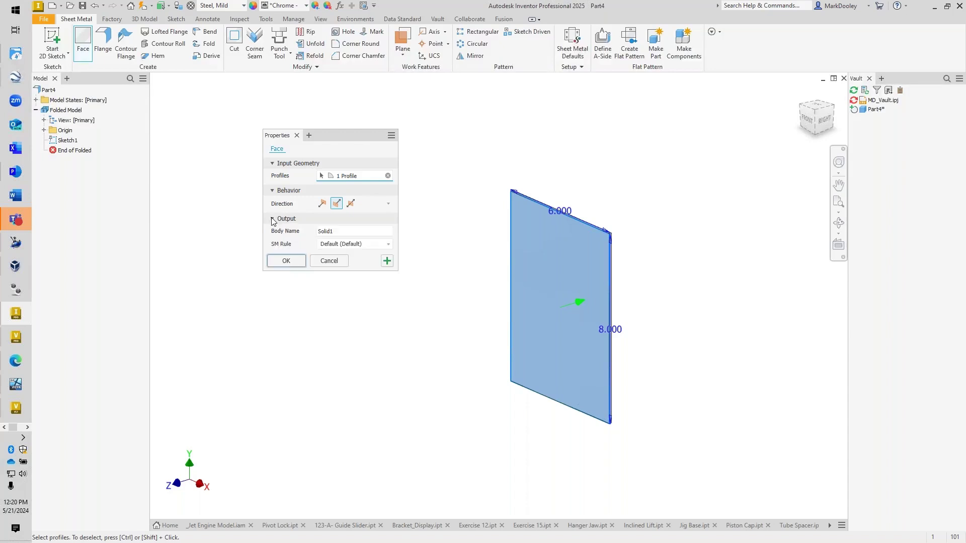
{"action": "left_click", "coordinate": [287, 261]}
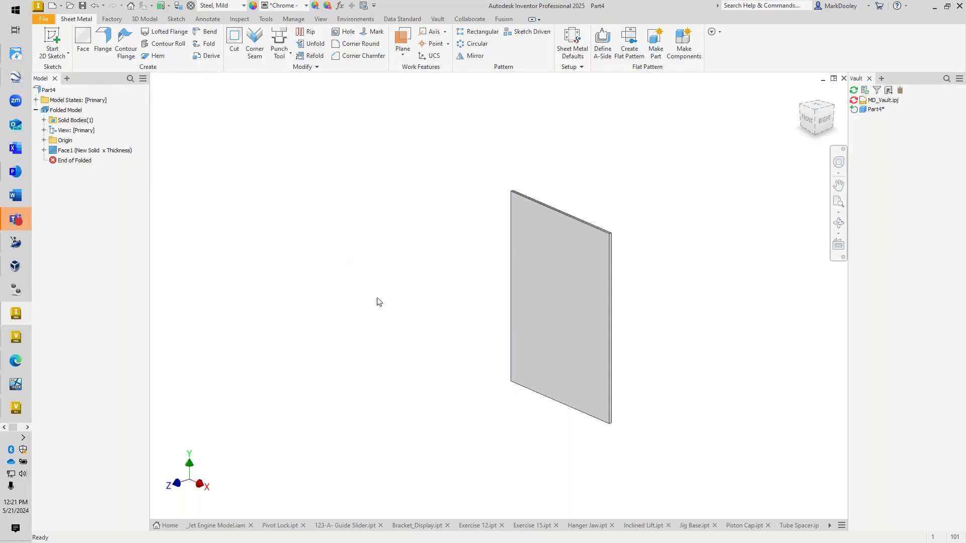
{"action": "scroll", "coordinate": [355, 302], "scroll_direction": "up", "scroll_amount": 3}
{"action": "scroll", "coordinate": [569, 293], "scroll_direction": "down", "scroll_amount": 3}
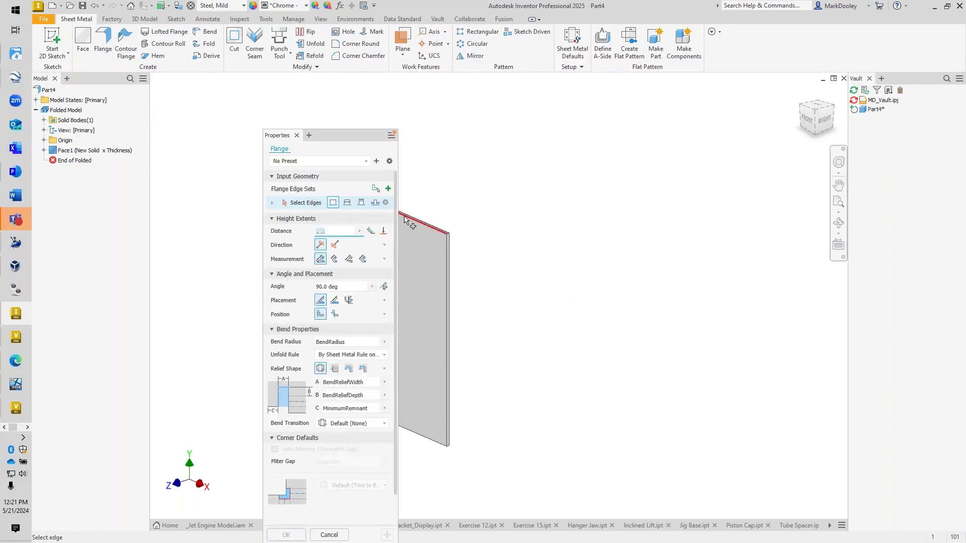
- Flange the plate's top and right edges at a 45 degree angle
{"action": "left_click", "coordinate": [401, 216]}
{"action": "left_click", "coordinate": [442, 260]}
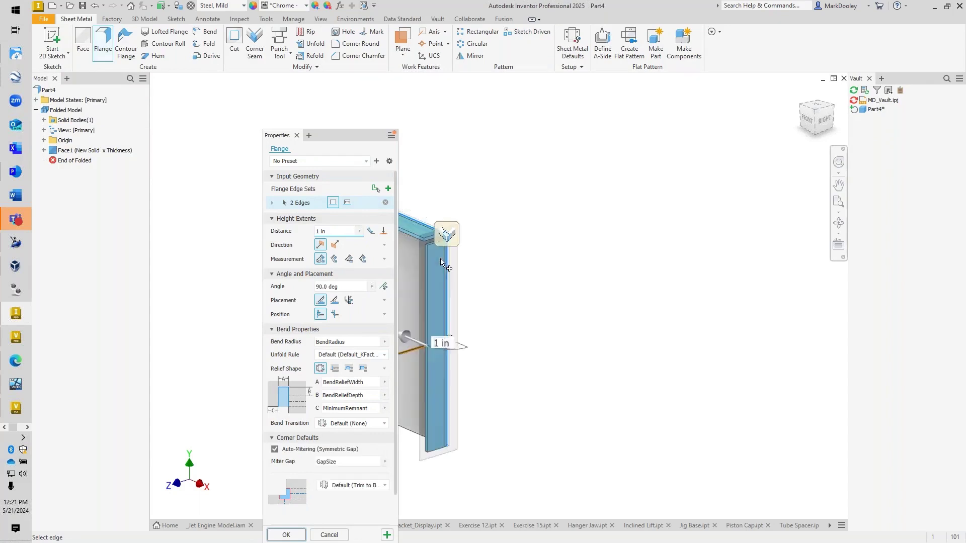
{"action": "middle_click_drag", "start_coordinate": [556, 311], "coordinate": [583, 299], "text": "shift"}
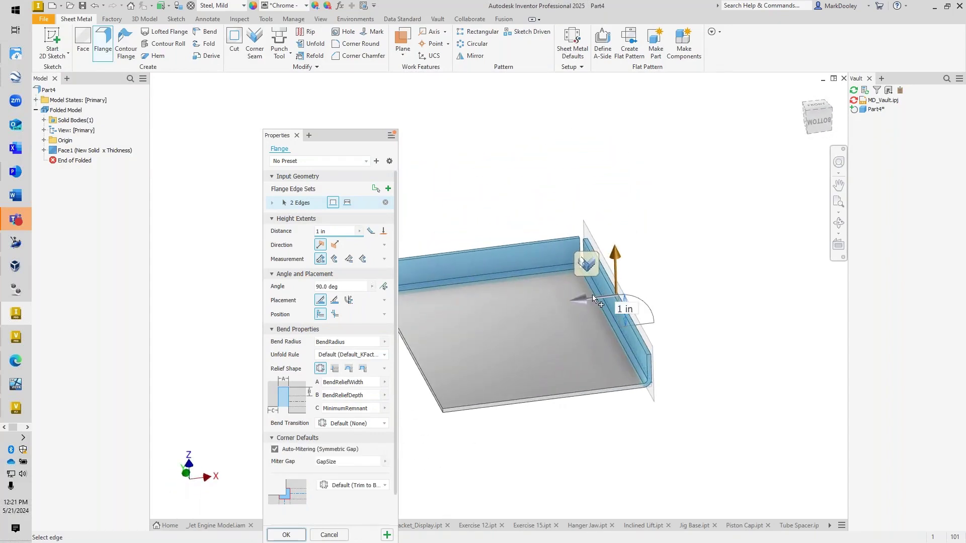
{"action": "left_click_drag", "start_coordinate": [583, 300], "coordinate": [616, 284]}
{"action": "left_click", "coordinate": [634, 317]}
{"action": "type", "text": "45."}
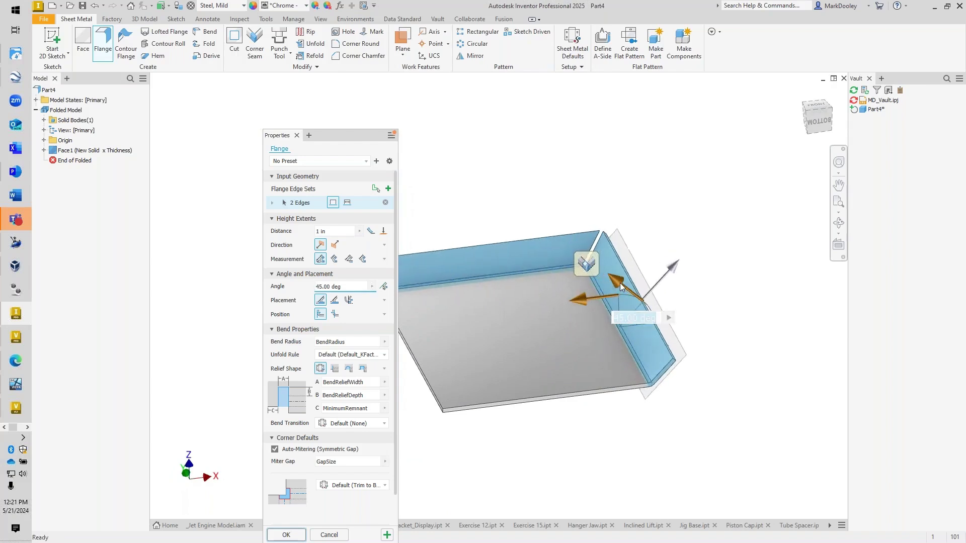
{"action": "key", "text": "Return"}
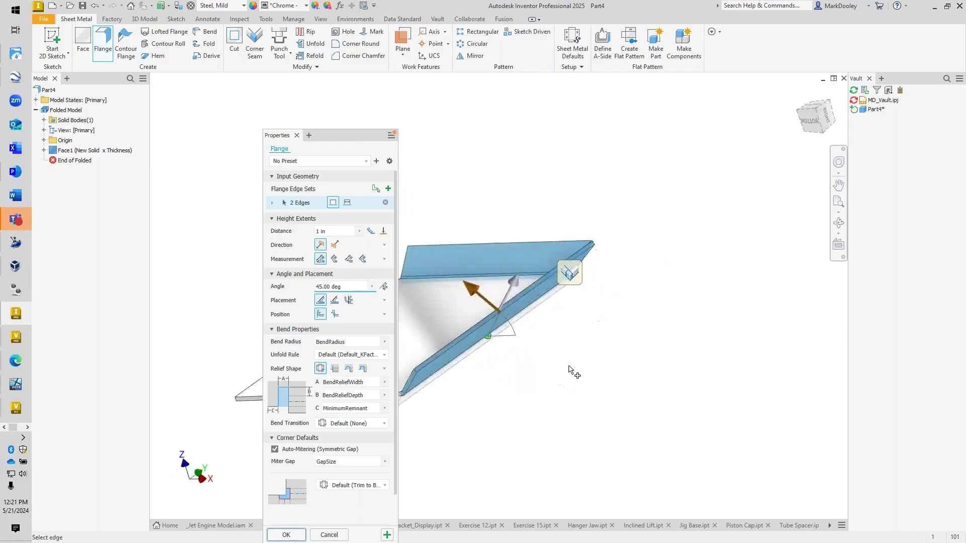
- Raise the flange height to 1.8125 in and move the Flange panel aside
{"action": "middle_click_drag", "start_coordinate": [569, 370], "coordinate": [649, 302], "text": "shift"}
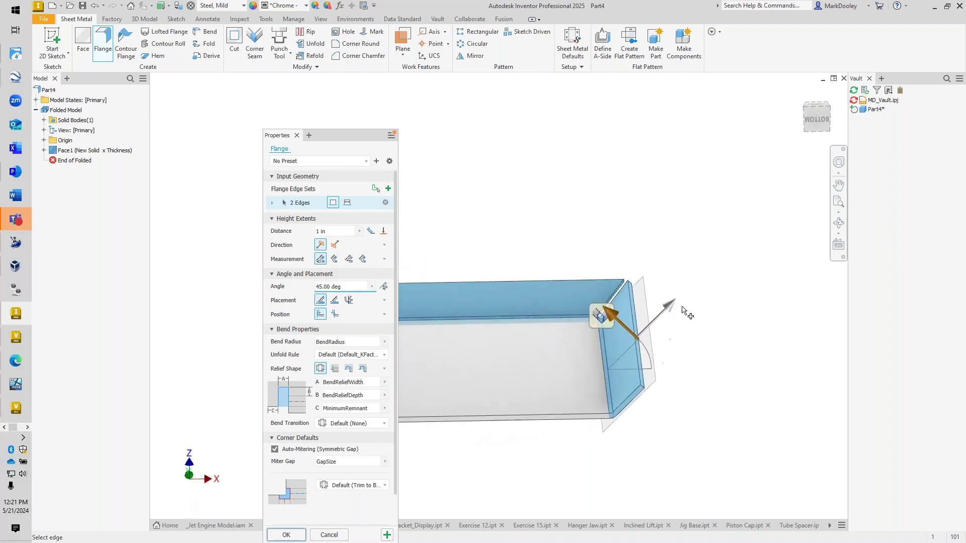
{"action": "left_click_drag", "start_coordinate": [655, 308], "coordinate": [688, 289]}
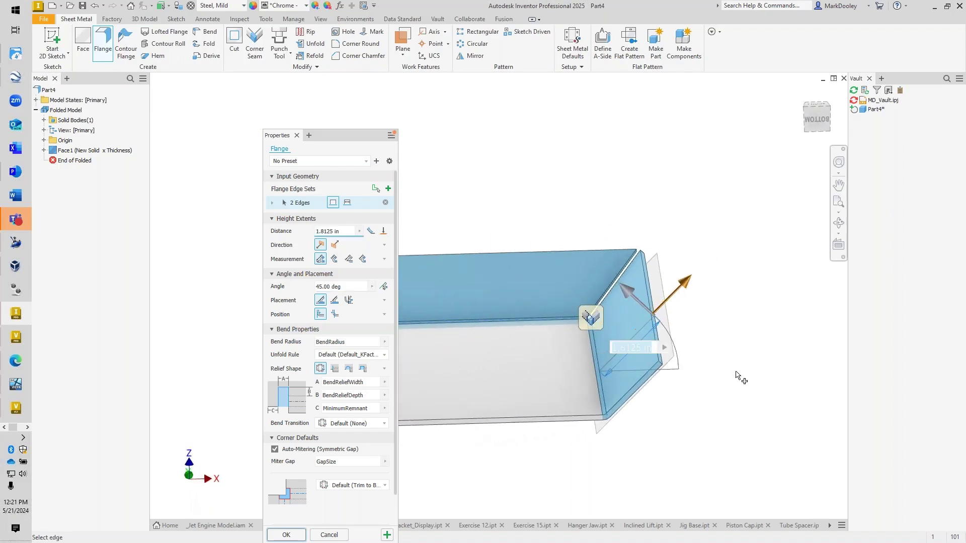
{"action": "mouse_move", "coordinate": [634, 348]}
{"action": "middle_mouse_down", "text": "shift"}
{"action": "mouse_move", "coordinate": [740, 378]}
{"action": "mouse_move", "coordinate": [679, 340]}
{"action": "middle_mouse_up", "text": "shift"}
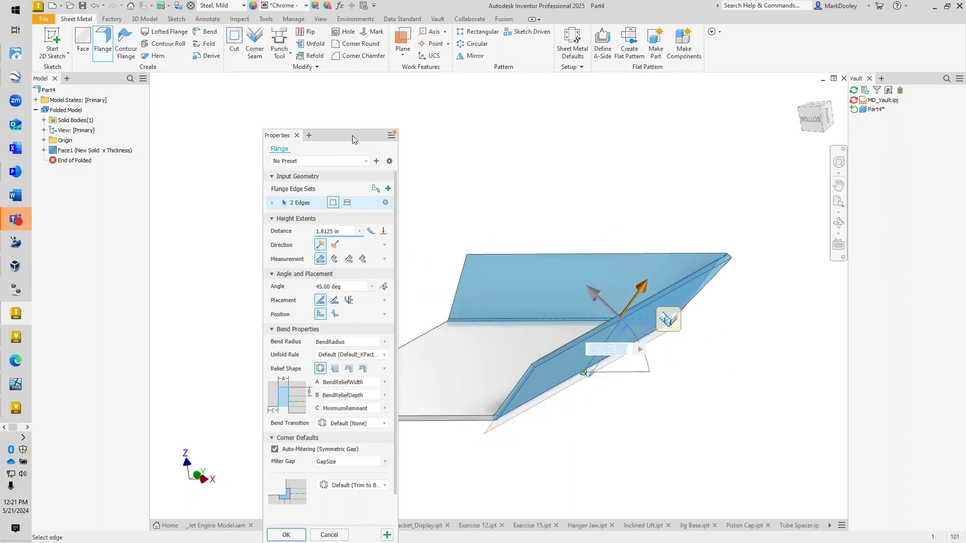
{"action": "left_click_drag", "start_coordinate": [315, 135], "coordinate": [273, 89]}
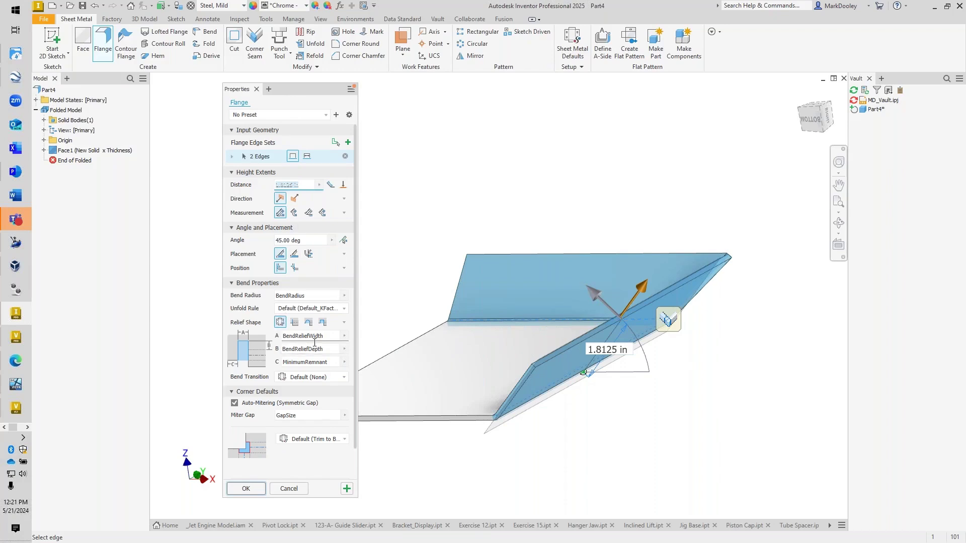
- Collapse Bend Properties and review the Miter Gap parameter list without changes
{"action": "left_click", "coordinate": [231, 284]}
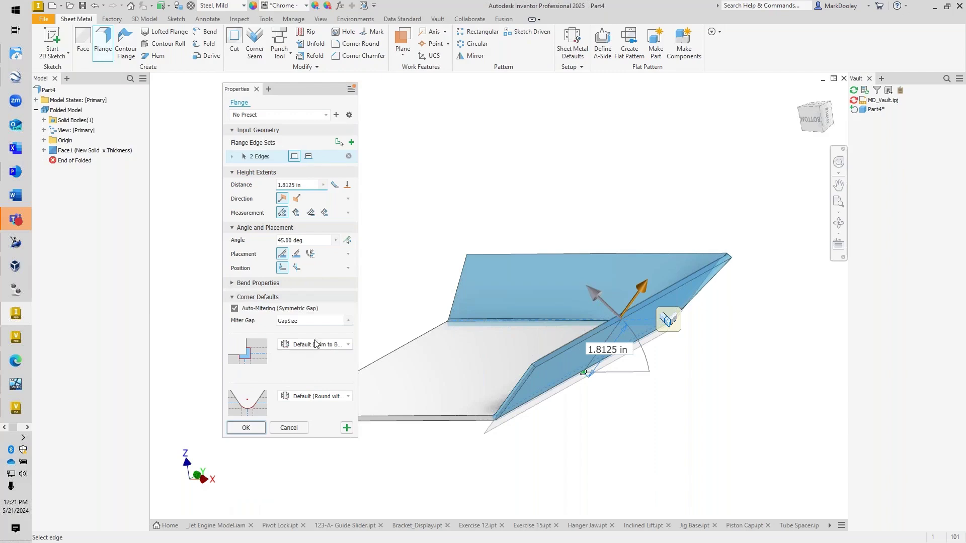
{"action": "left_click", "coordinate": [347, 323]}
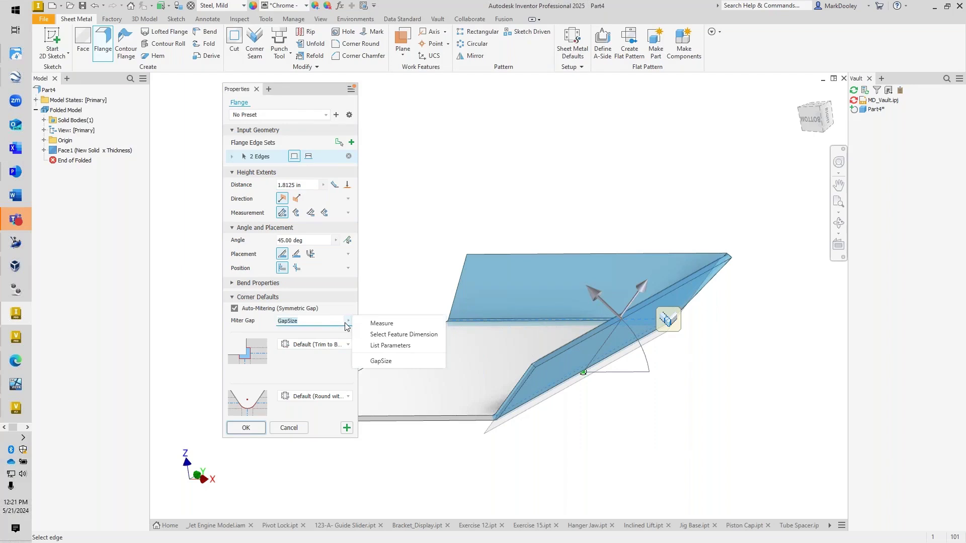
{"action": "left_click", "coordinate": [389, 346]}
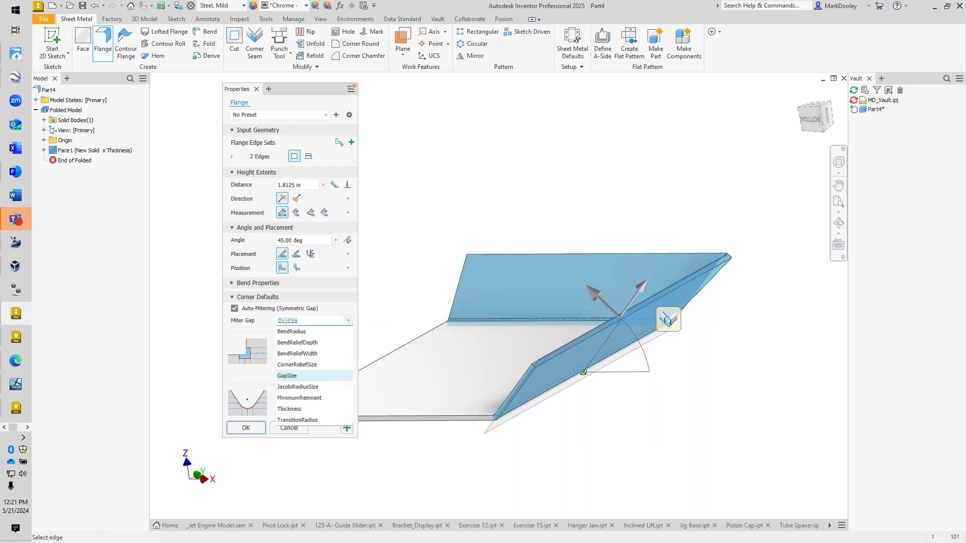
{"action": "left_click", "coordinate": [235, 330]}
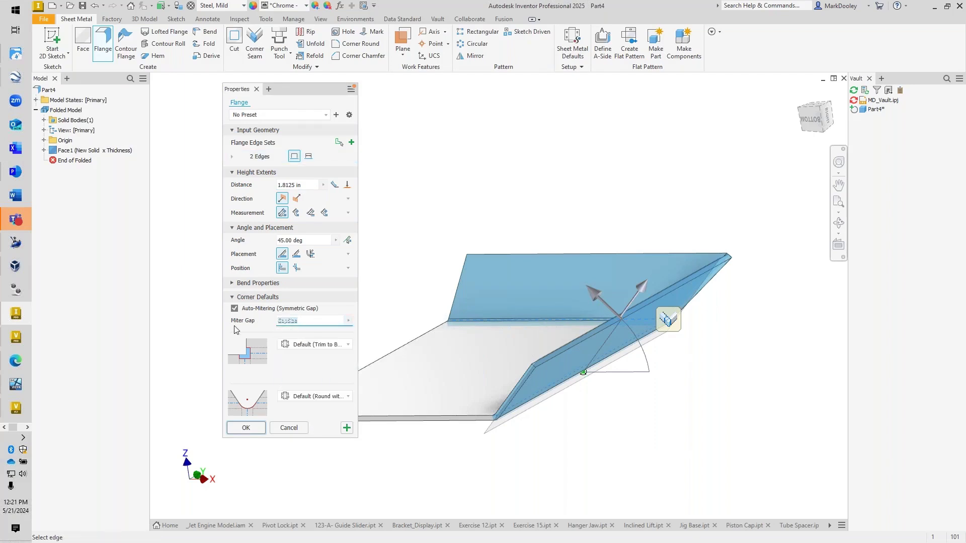
- Set Corner Defaults relief to Trim to Bend and corner replacement to Full Round
{"action": "left_click", "coordinate": [330, 346]}
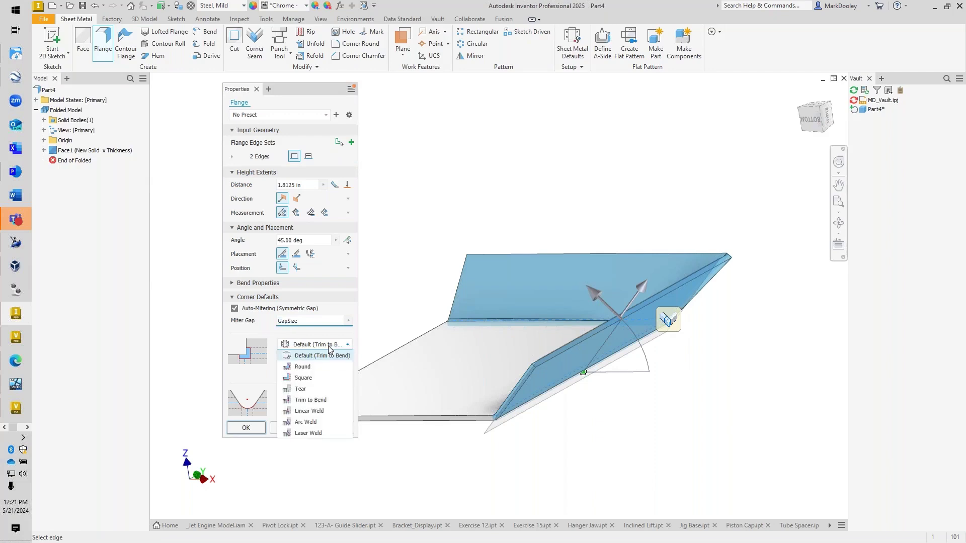
{"action": "left_click", "coordinate": [319, 400]}
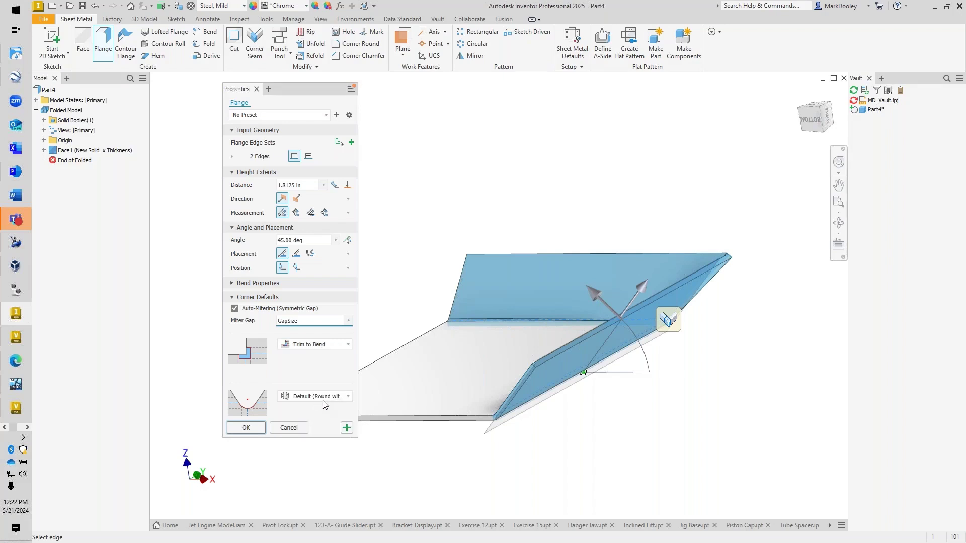
{"action": "left_click", "coordinate": [319, 400]}
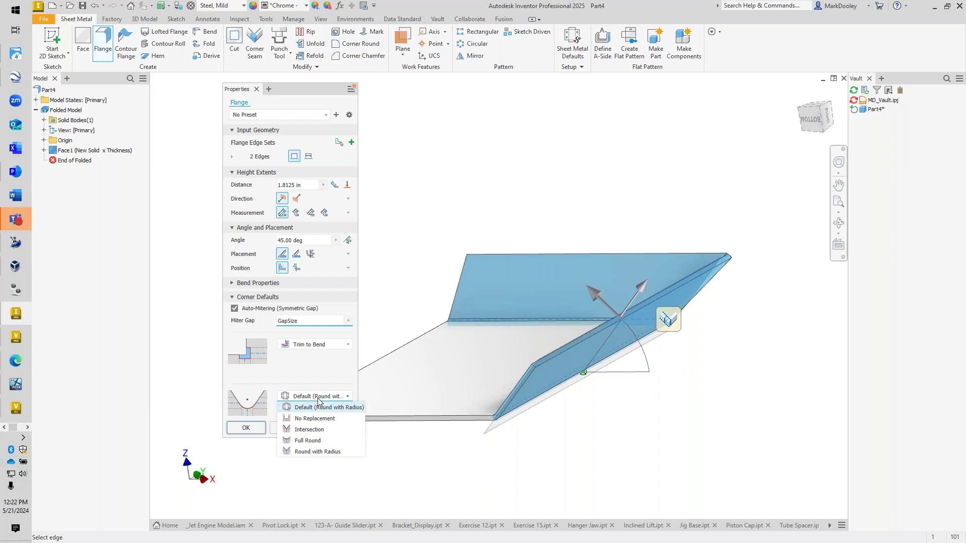
{"action": "left_click", "coordinate": [313, 442]}
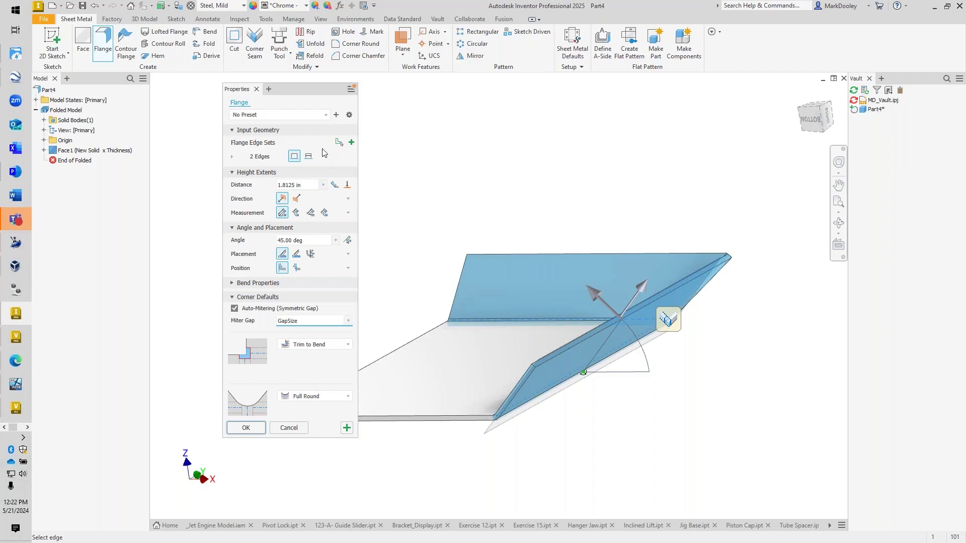
- Create Flange1 and start a new sketch on the part's flat base face
{"action": "left_click", "coordinate": [245, 428]}
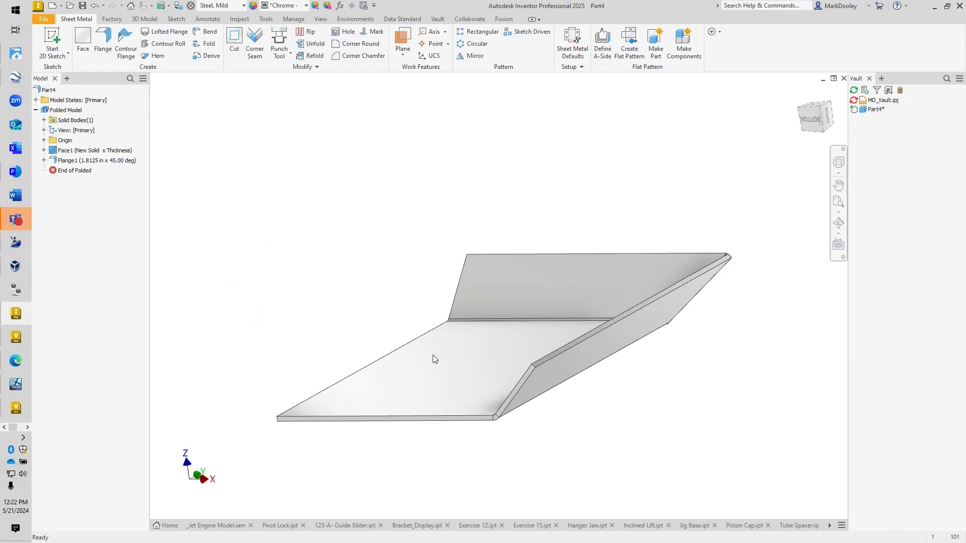
{"action": "left_click", "coordinate": [450, 368]}
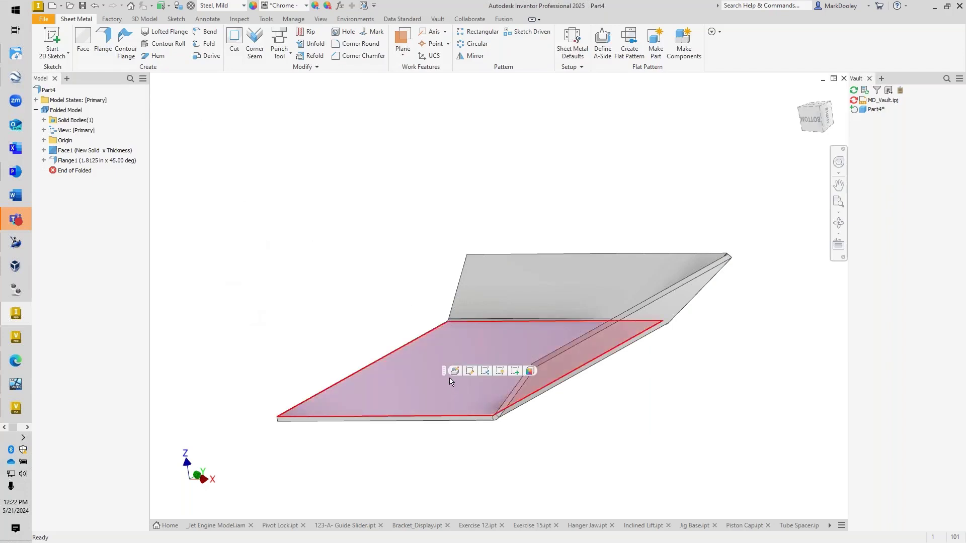
{"action": "left_click", "coordinate": [517, 371]}
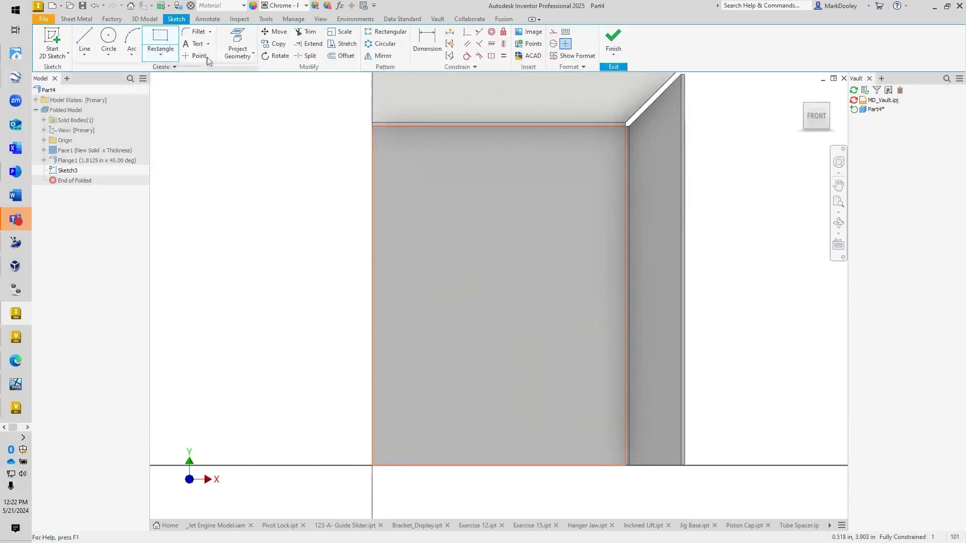
- Draw a small rectangle on the base face and end the rectangle tool
{"action": "left_click", "coordinate": [160, 42]}
{"action": "left_click", "coordinate": [476, 290]}
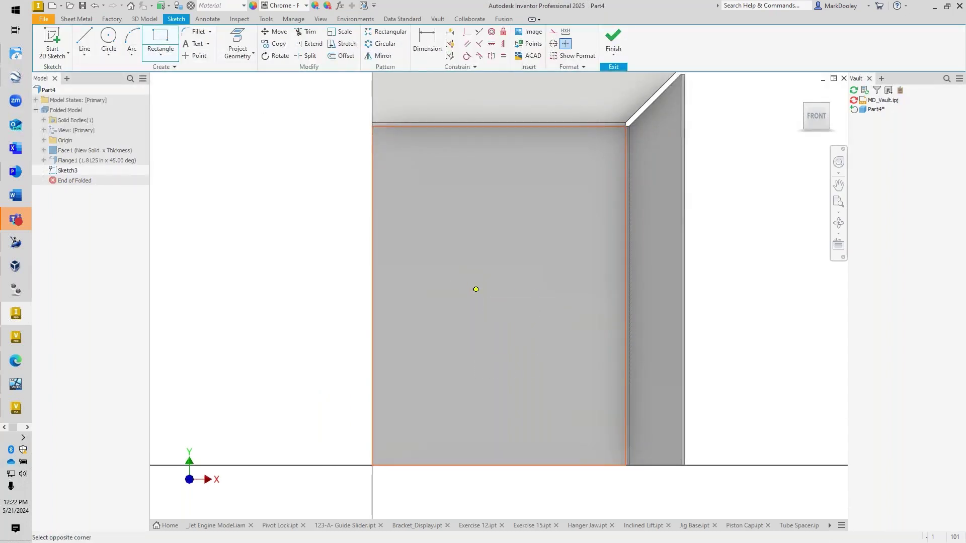
{"action": "left_click", "coordinate": [553, 394]}
{"action": "right_click", "coordinate": [265, 281]}
{"action": "left_click", "coordinate": [272, 260]}
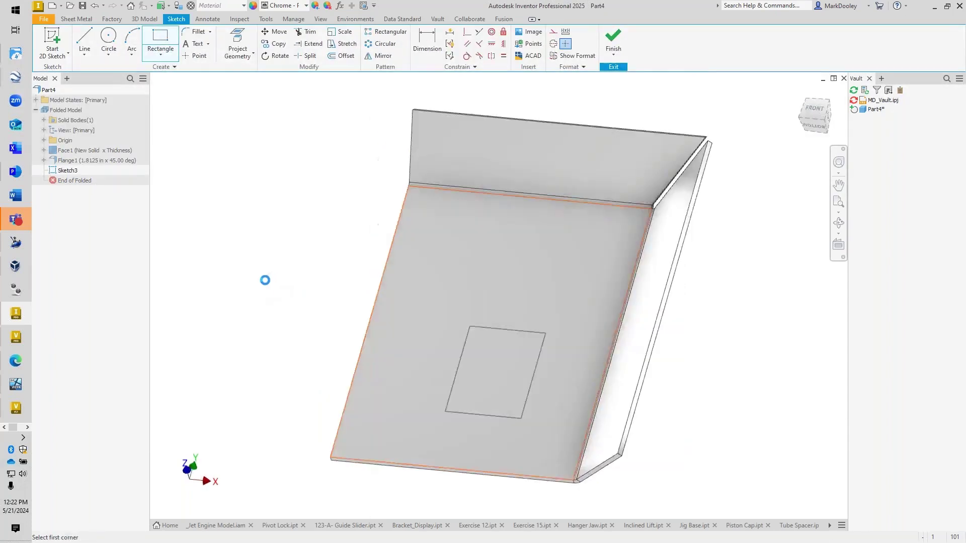
- Extrude the rectangle profile, visit Sketch3 via the breadcrumb, return and cancel the extrusion
{"action": "key", "text": "e"}
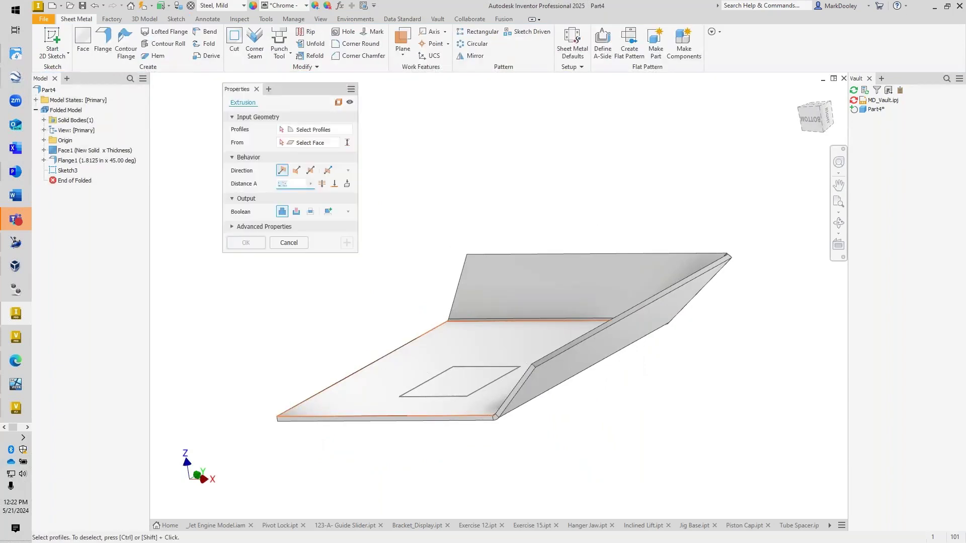
{"action": "left_click", "coordinate": [442, 378]}
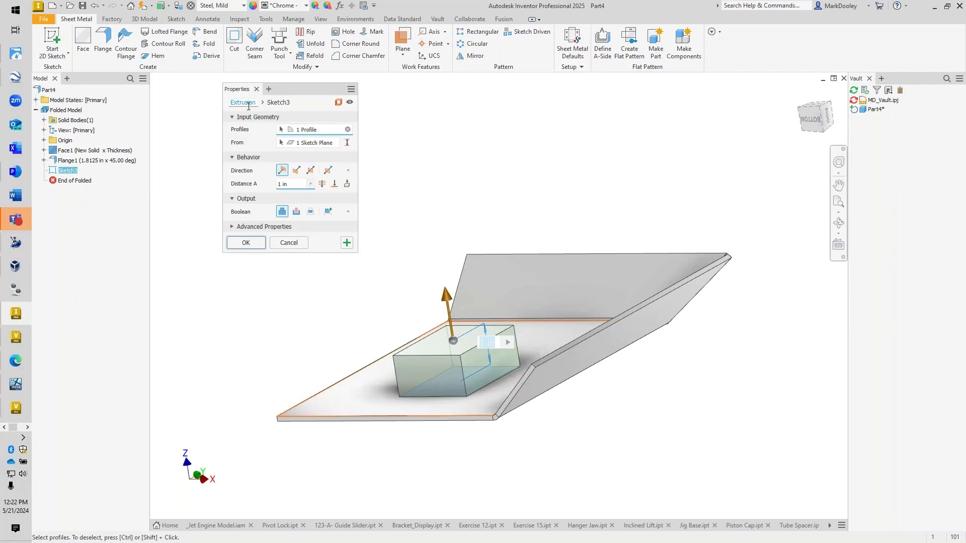
{"action": "left_click", "coordinate": [280, 103]}
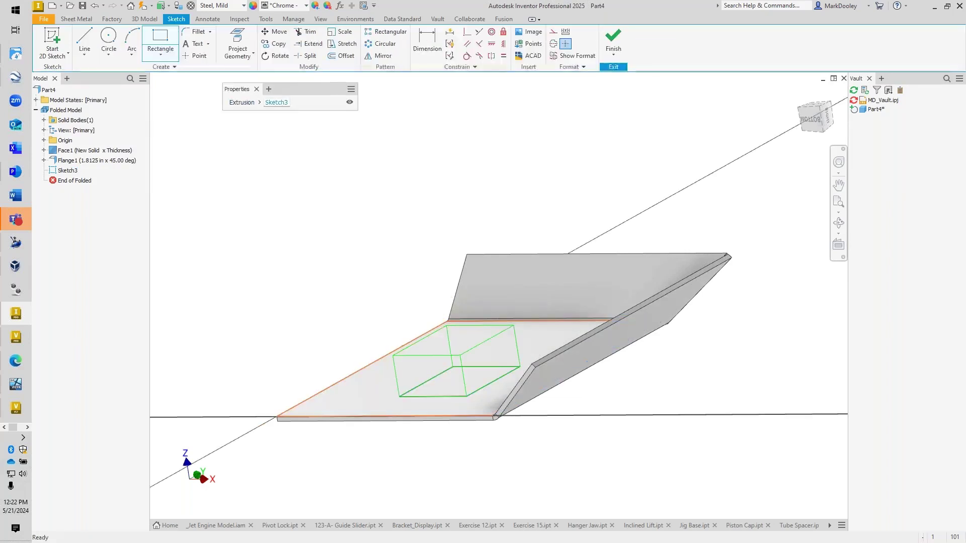
{"action": "left_click", "coordinate": [242, 102]}
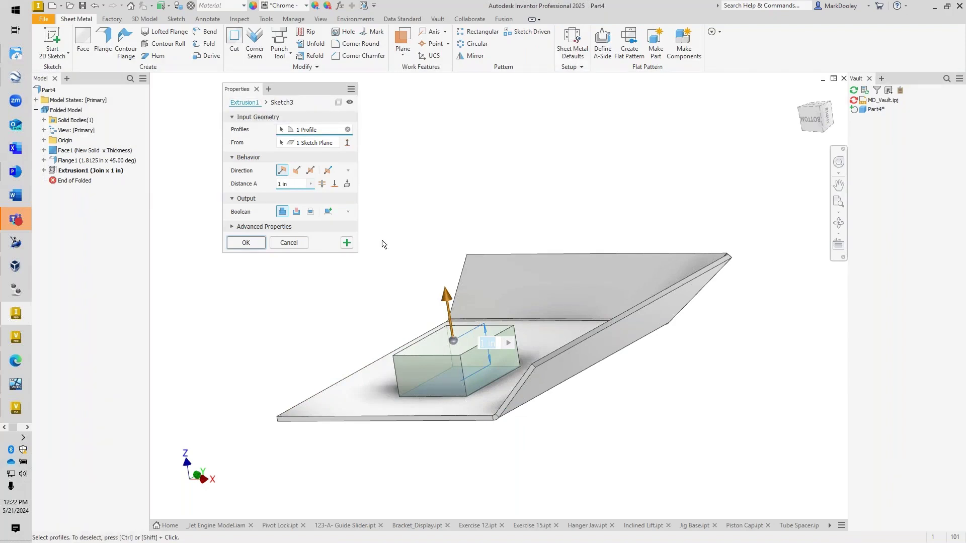
{"action": "left_click", "coordinate": [289, 243]}
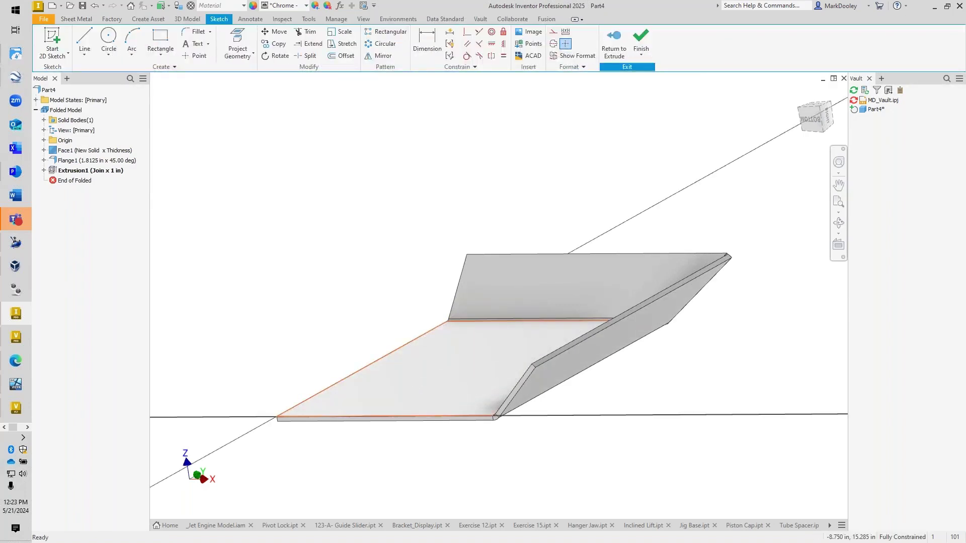
- Exit the sketch and remove the unused Sketch3 from the model tree
{"action": "key", "text": "Escape"}
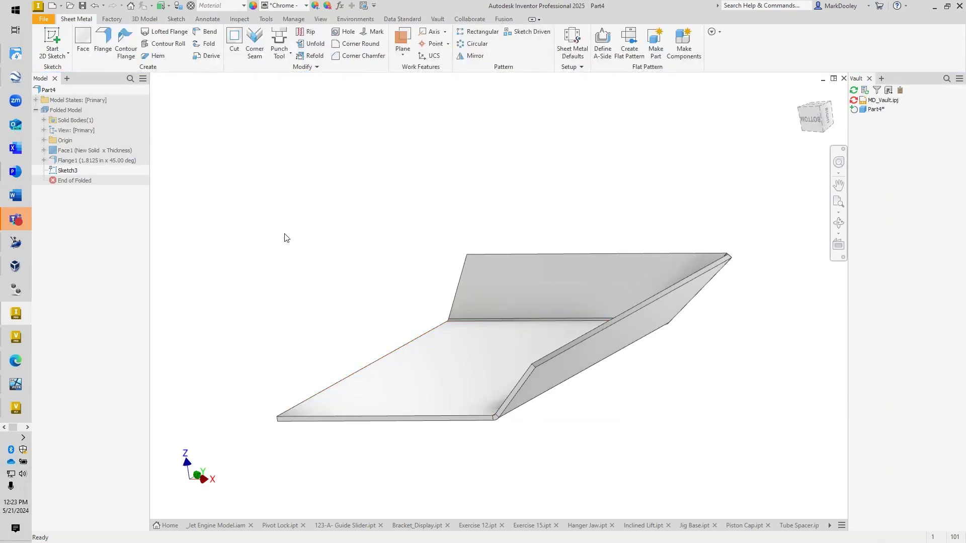
{"action": "key", "text": "ctrl+z"}
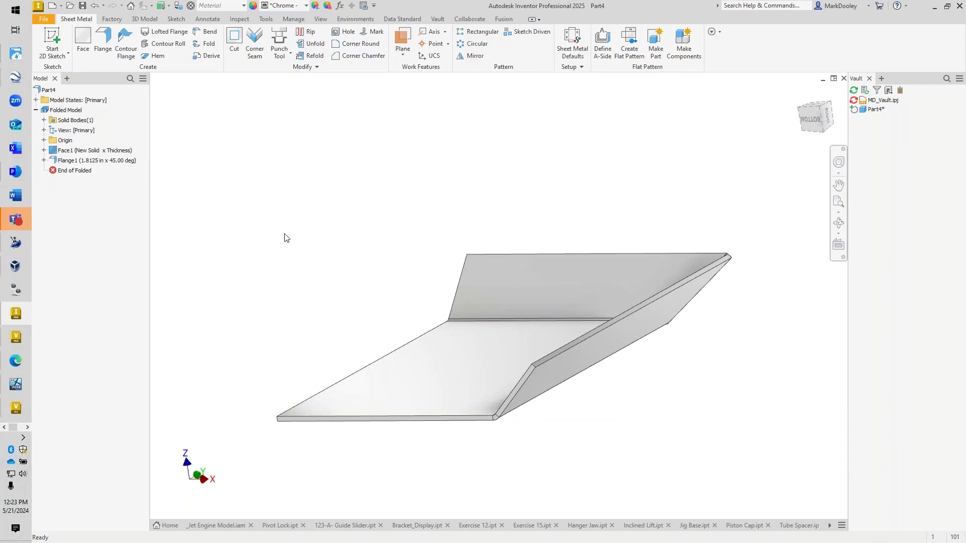